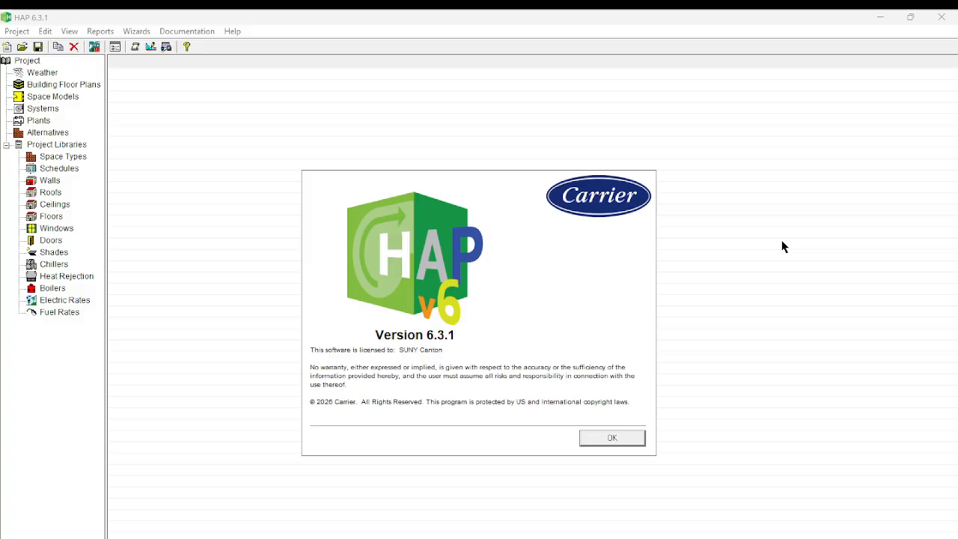
# Stop the What's New message from showing at startup and create a new project.
pyautogui.click(615, 440)
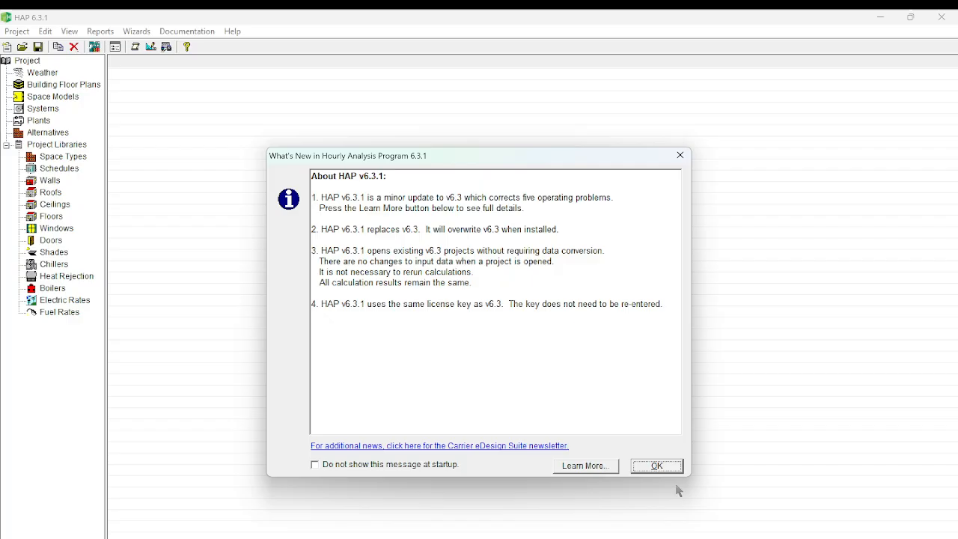
pyautogui.click(315, 464)
pyautogui.click(660, 467)
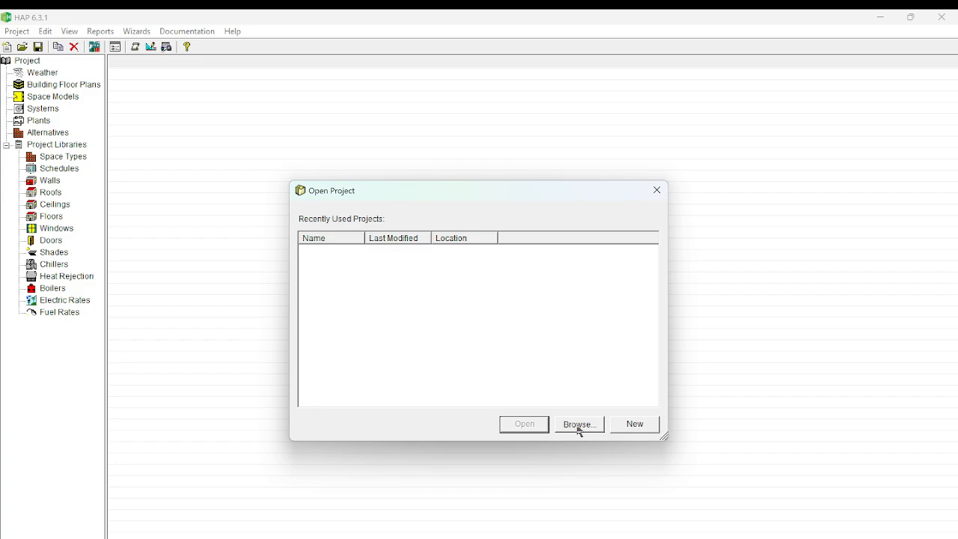
pyautogui.click(630, 426)
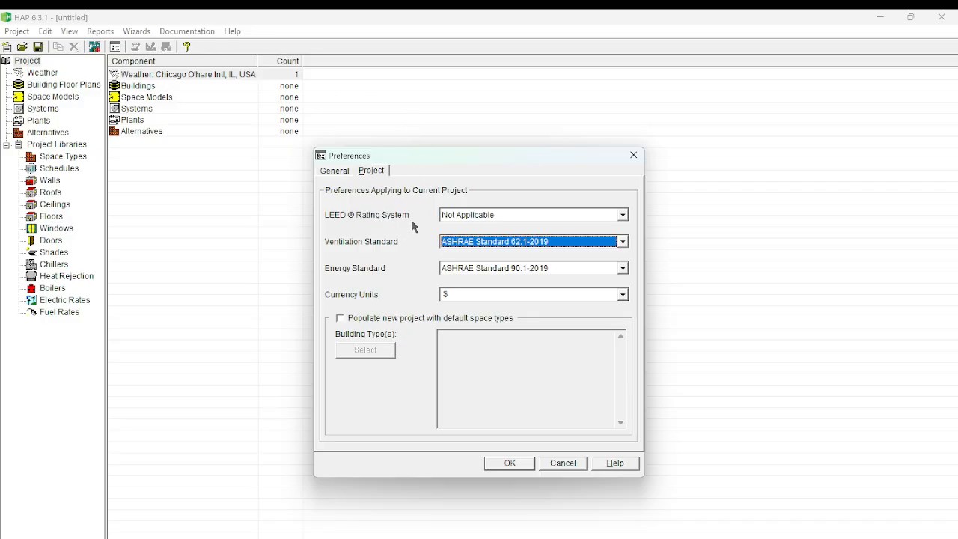
# Set the project preferences to ASHRAE Standard 62.1-2019 ventilation, ASHRAE Standard 90.1-2019 energy and $ currency, leaving the LEED rating as Not Applicable.
pyautogui.click(622, 217)
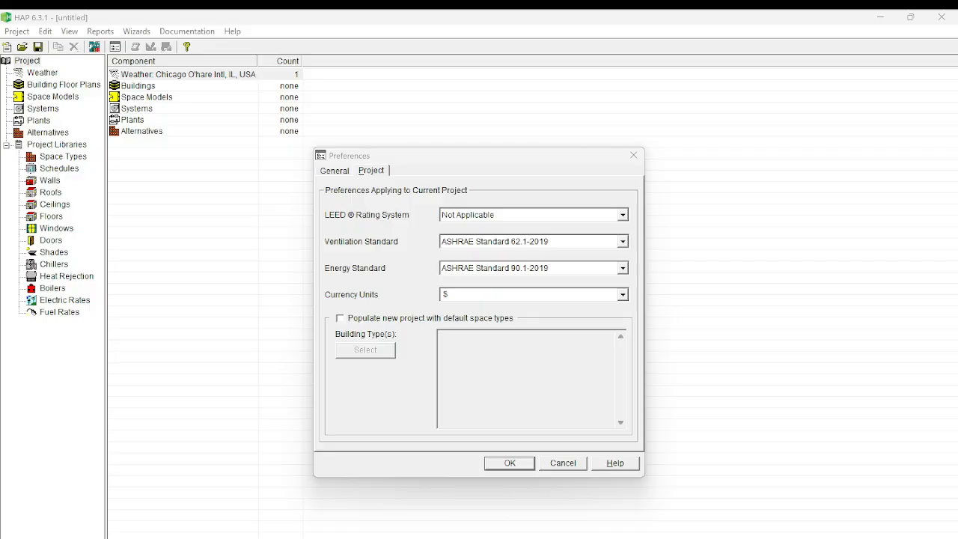
pyautogui.click(620, 241)
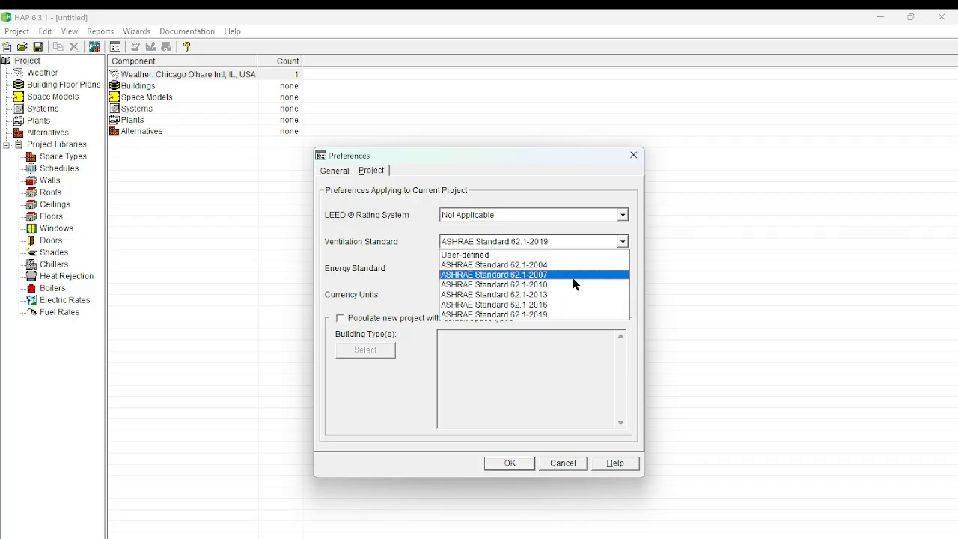
pyautogui.click(562, 314)
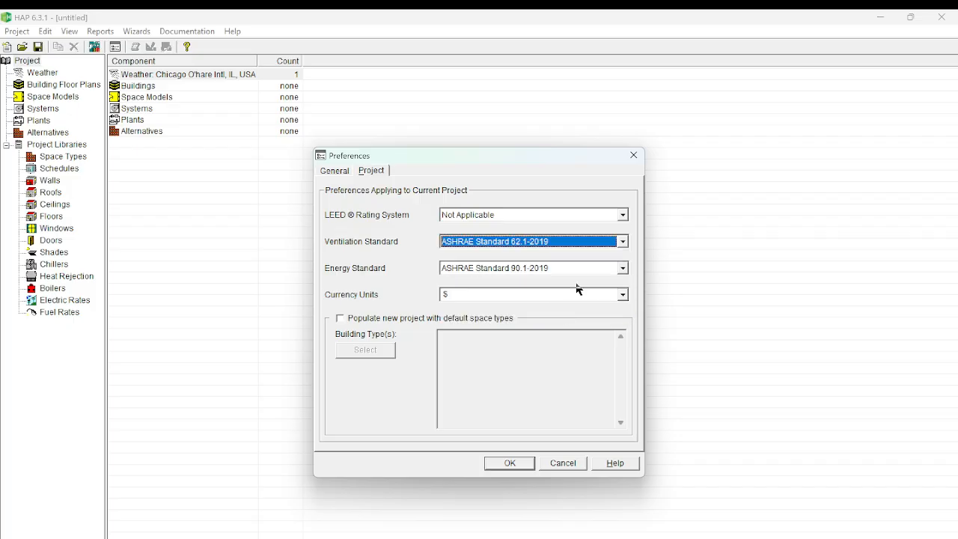
pyautogui.click(622, 268)
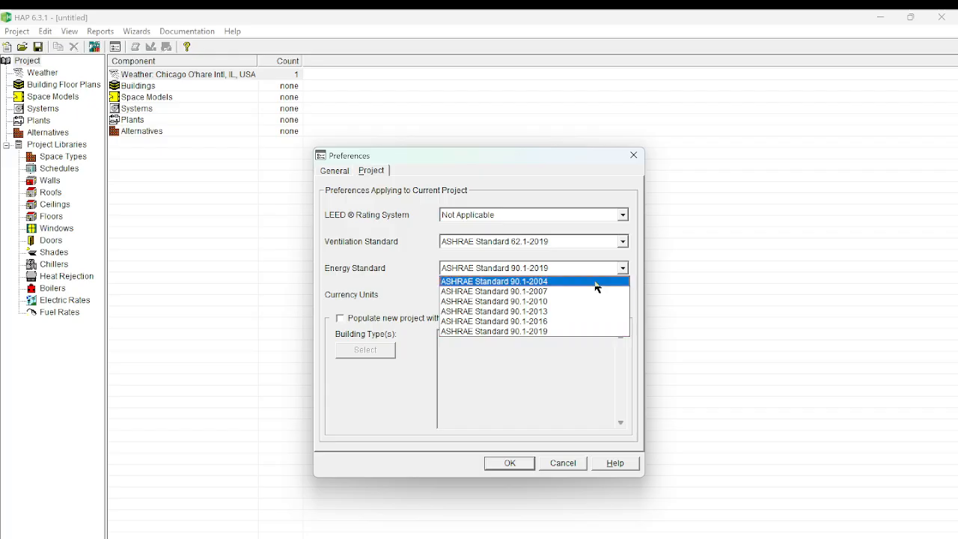
pyautogui.click(579, 330)
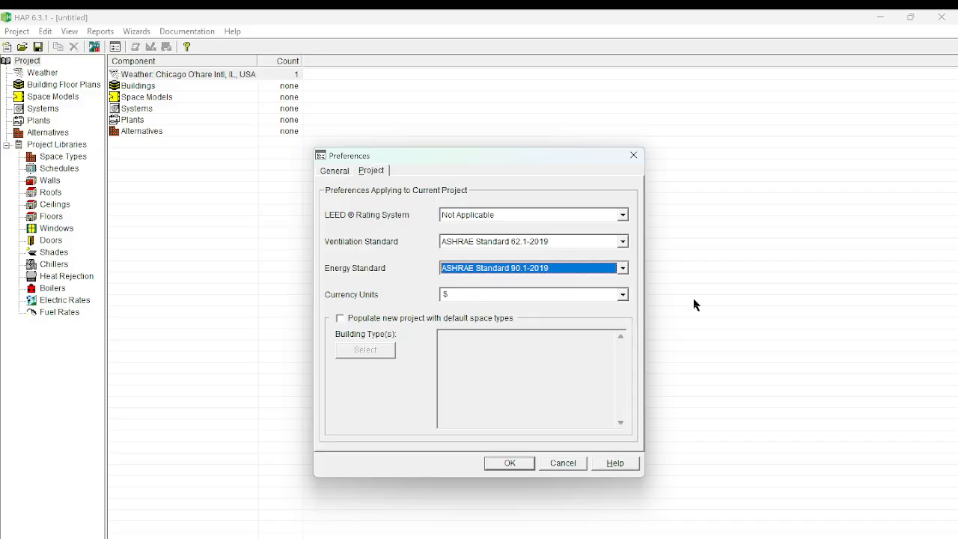
pyautogui.click(622, 296)
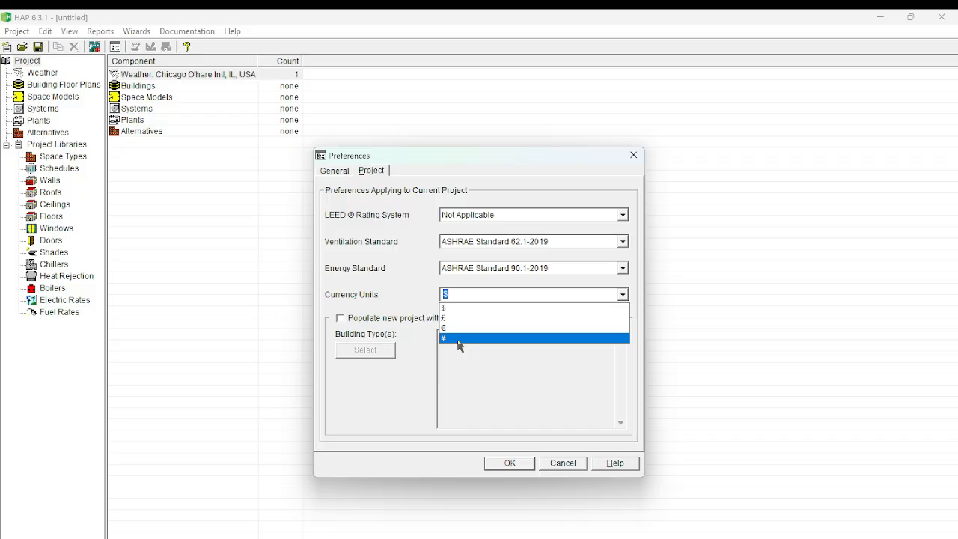
pyautogui.click(459, 308)
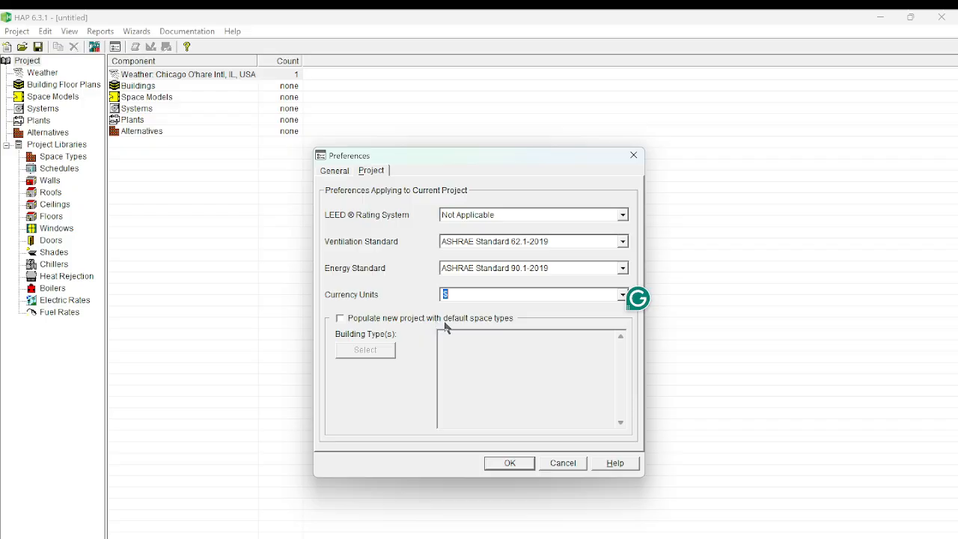
pyautogui.click(343, 318)
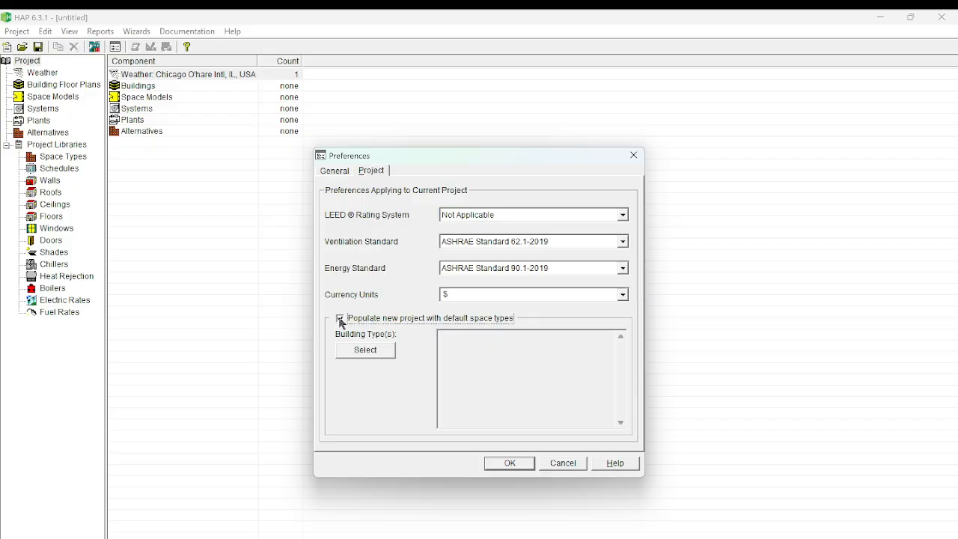
pyautogui.click(363, 352)
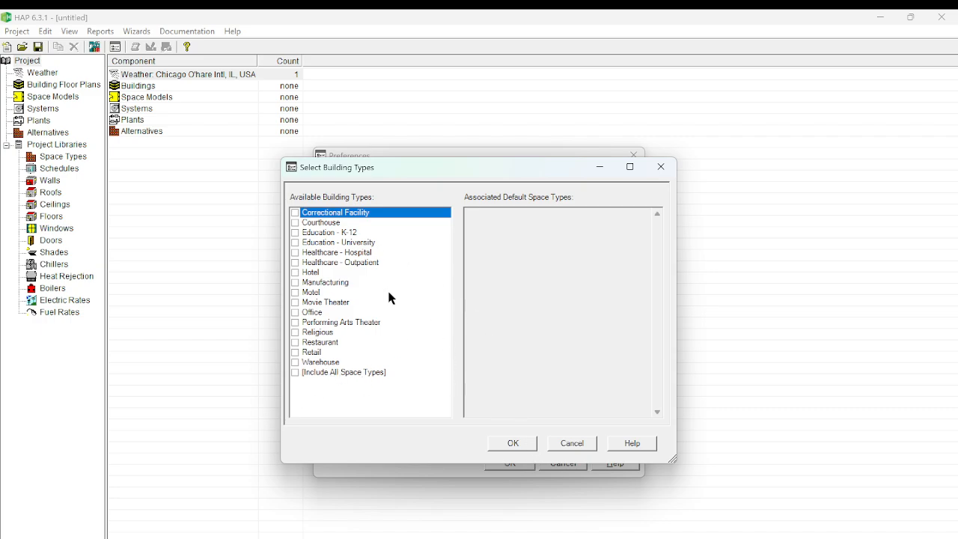
pyautogui.click(579, 448)
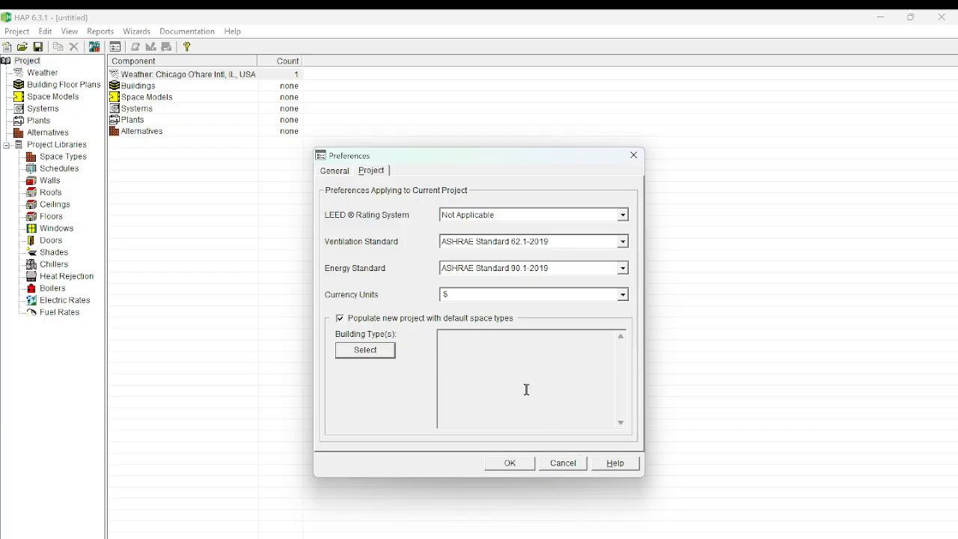
pyautogui.click(341, 318)
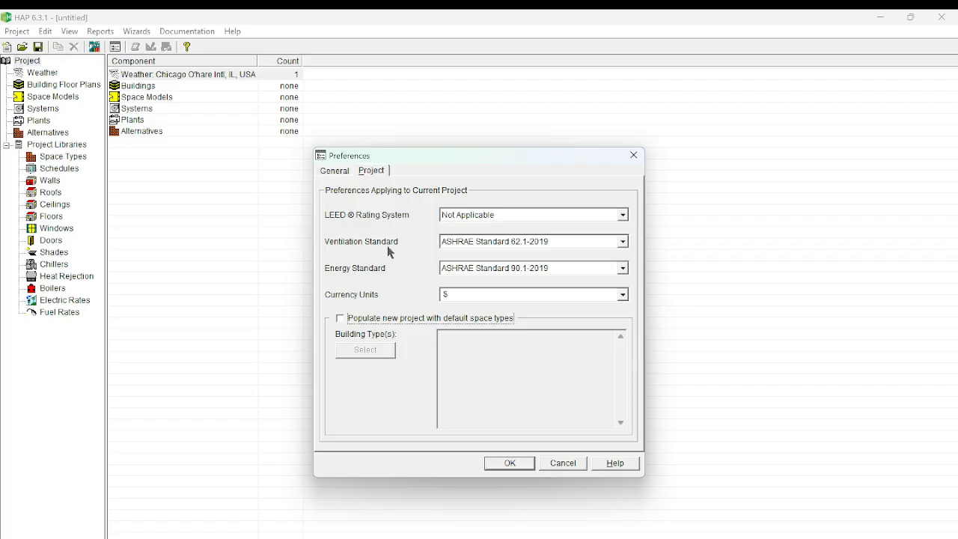
# Check the general preferences for company name and measurement units, and accept the preferences.
pyautogui.click(337, 176)
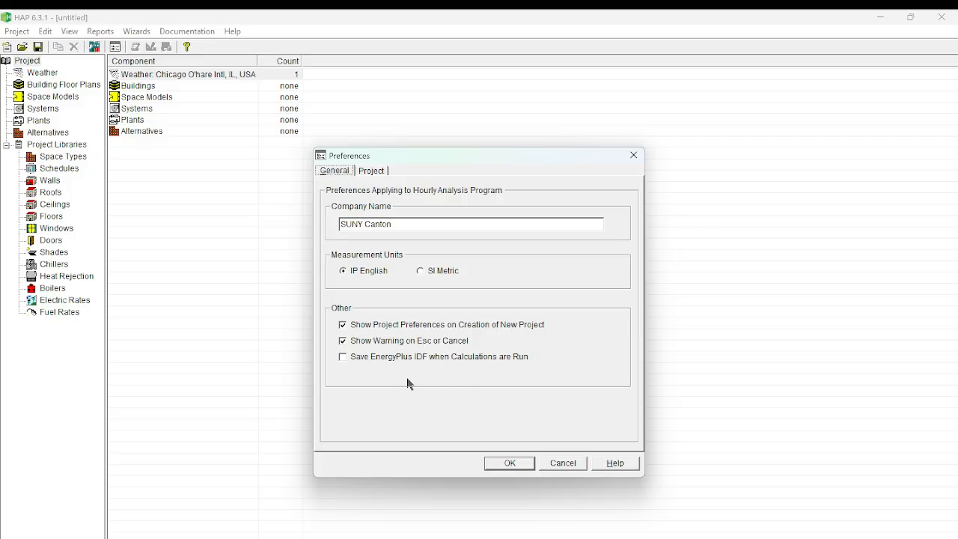
pyautogui.click(511, 465)
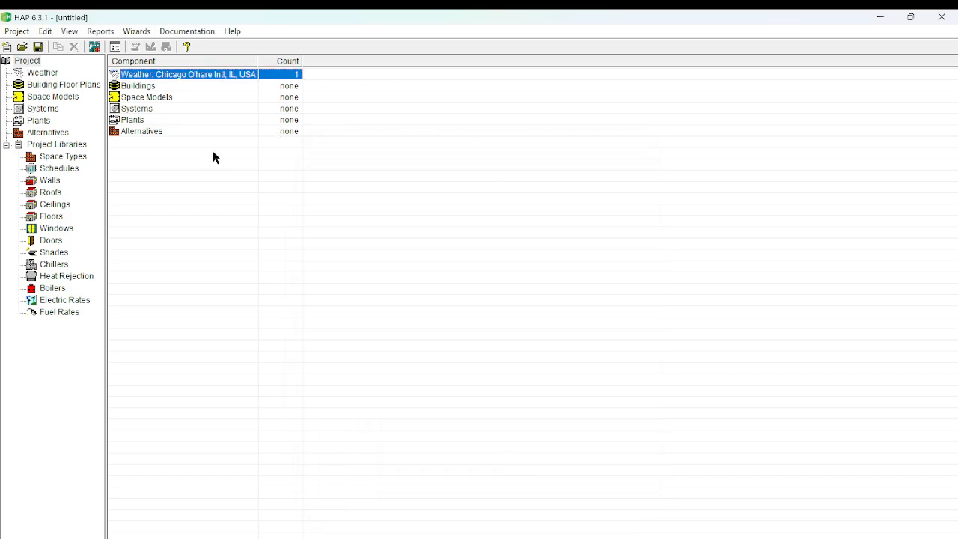
# Open the project's weather properties and start a weather station search by name of a local city or town.
pyautogui.doubleClick(180, 77)
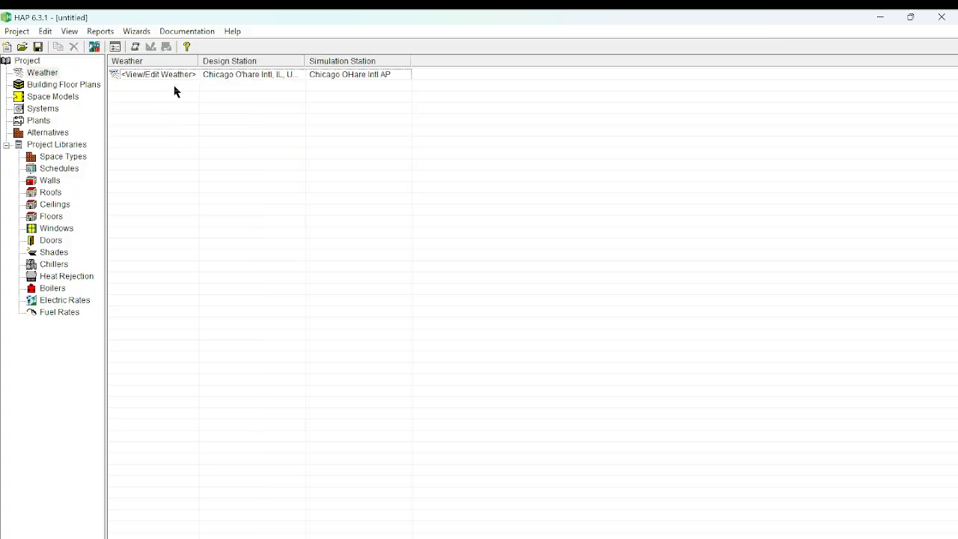
pyautogui.click(229, 75)
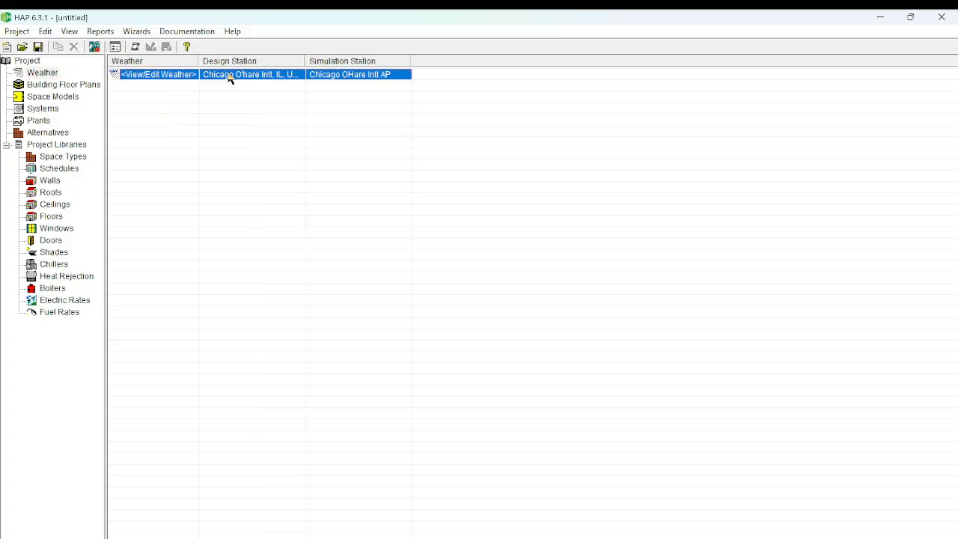
pyautogui.doubleClick(230, 75)
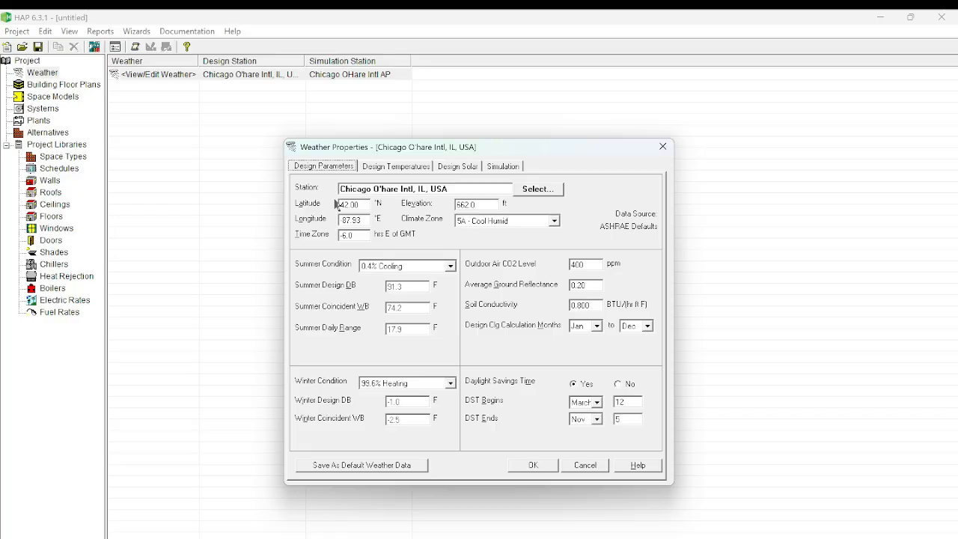
pyautogui.click(526, 193)
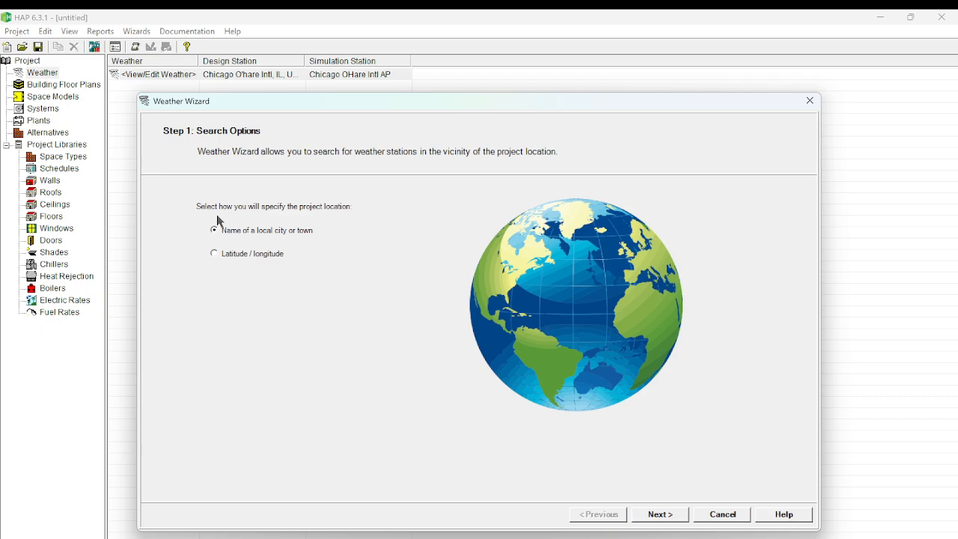
pyautogui.click(659, 515)
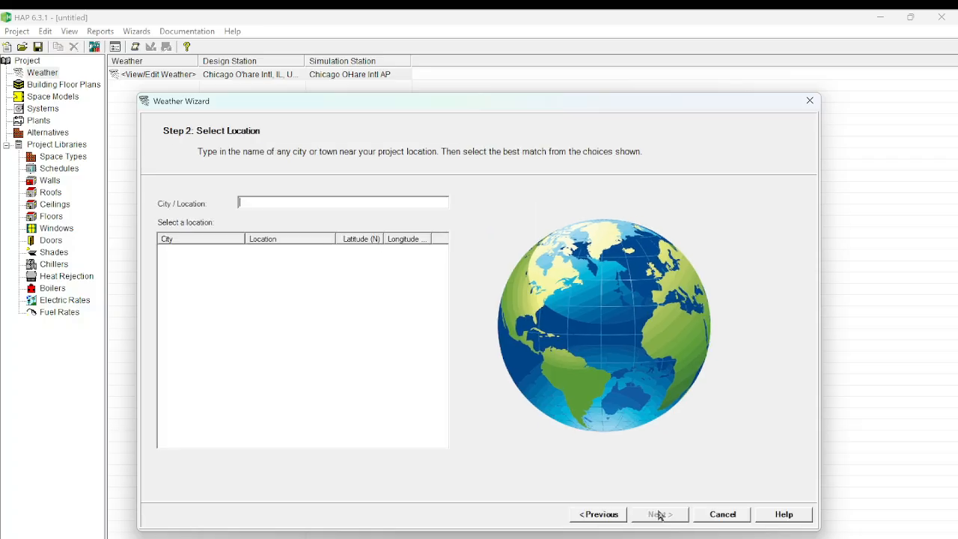
# Search the locations for "Platts" and choose Plattsburgh, NY, US as the project location.
pyautogui.click(253, 206)
pyautogui.write('IkP')
pyautogui.press('BackSpace')
pyautogui.press('BackSpace')
pyautogui.press('BackSpace')
pyautogui.write('P')
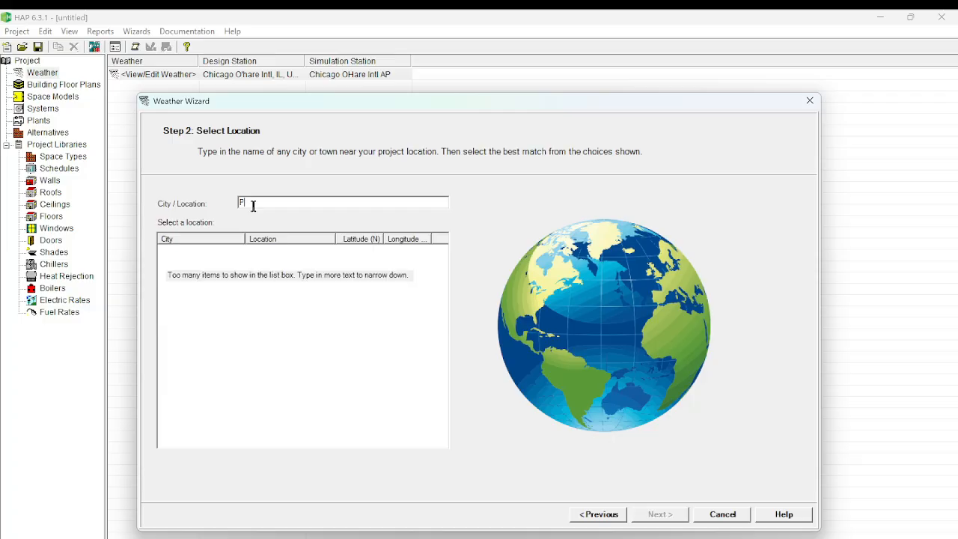
pyautogui.write('latts')
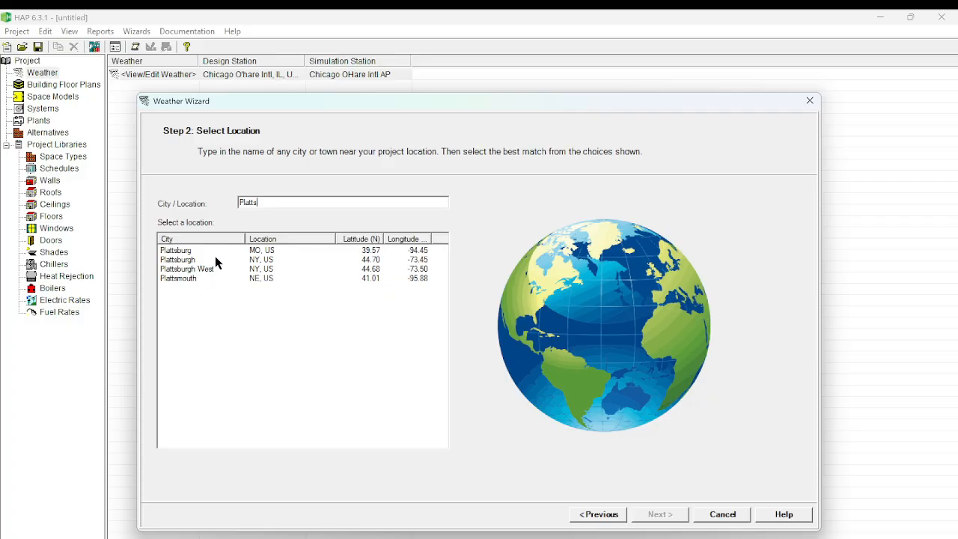
pyautogui.click(190, 262)
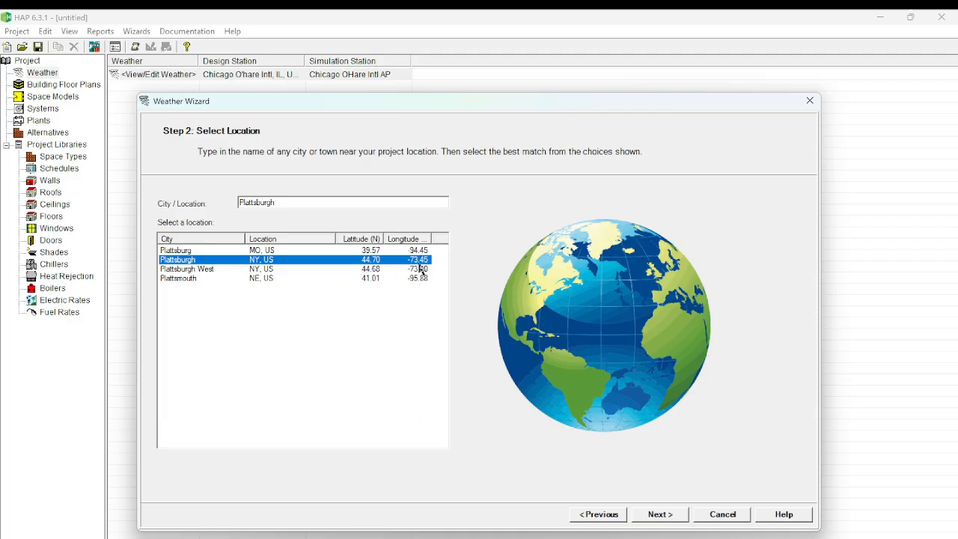
pyautogui.click(665, 519)
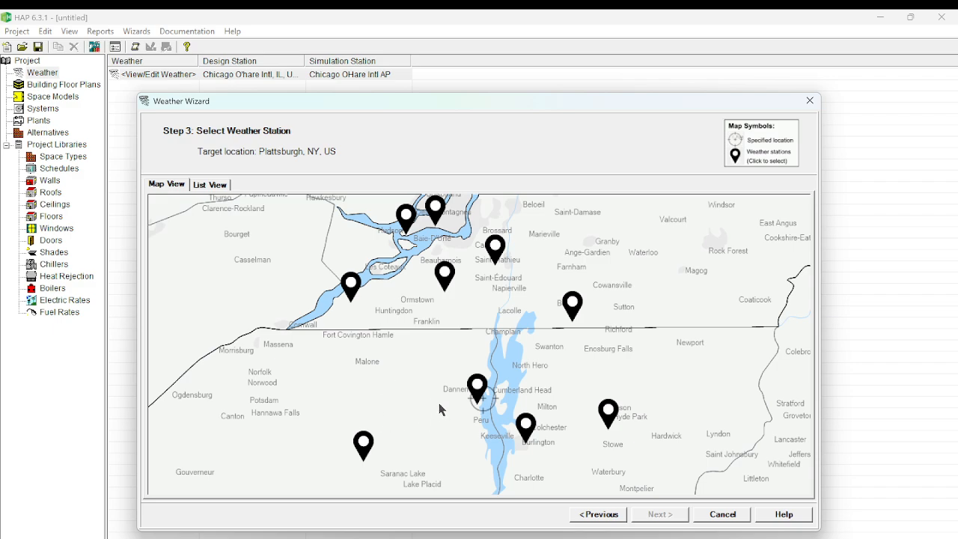
# Select the Plattsburgh Intl weather station, compare it with nearby stations on the list and map, and apply its data to the project.
pyautogui.click(479, 397)
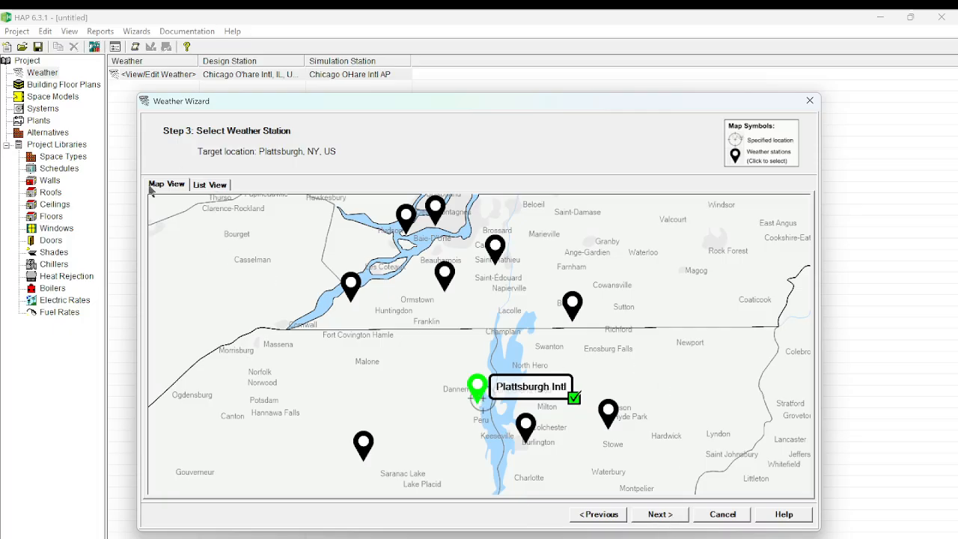
pyautogui.click(202, 186)
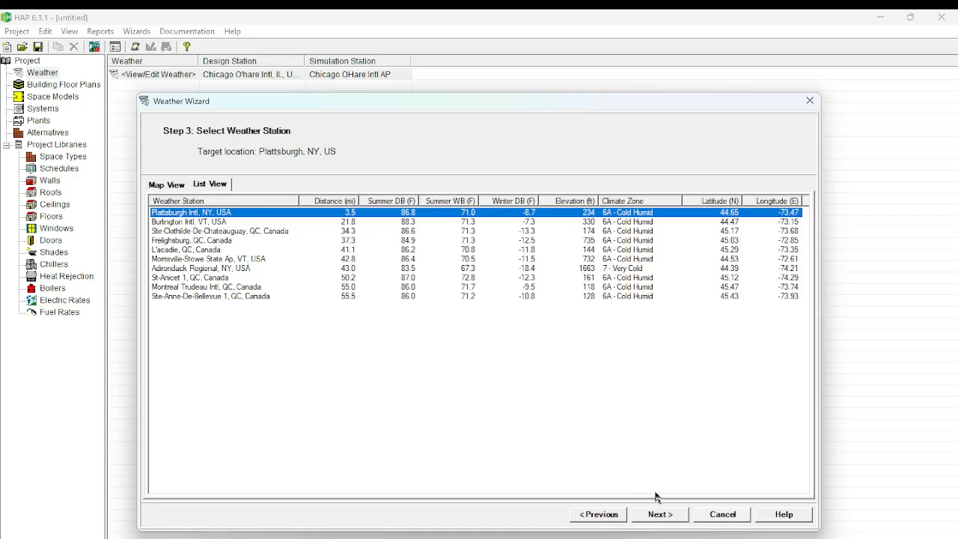
pyautogui.click(171, 187)
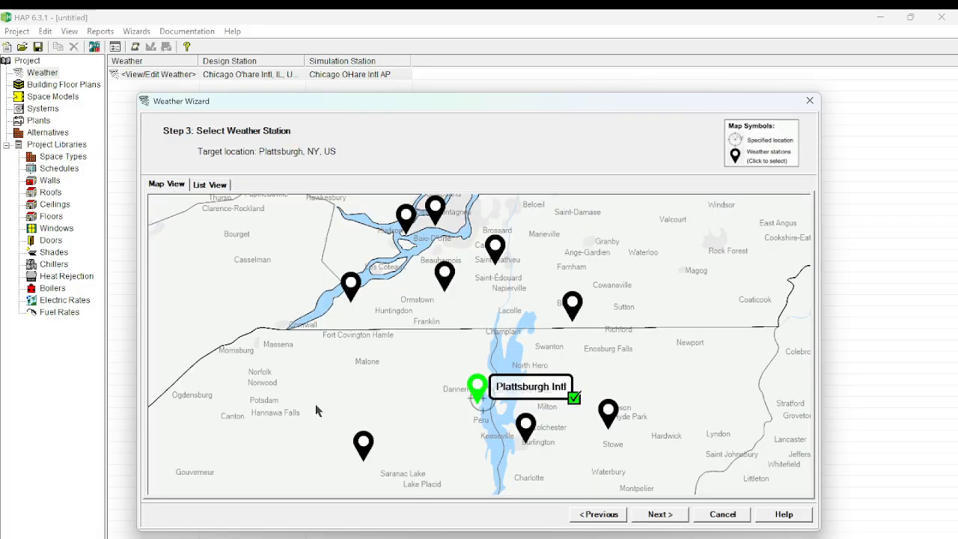
pyautogui.click(199, 186)
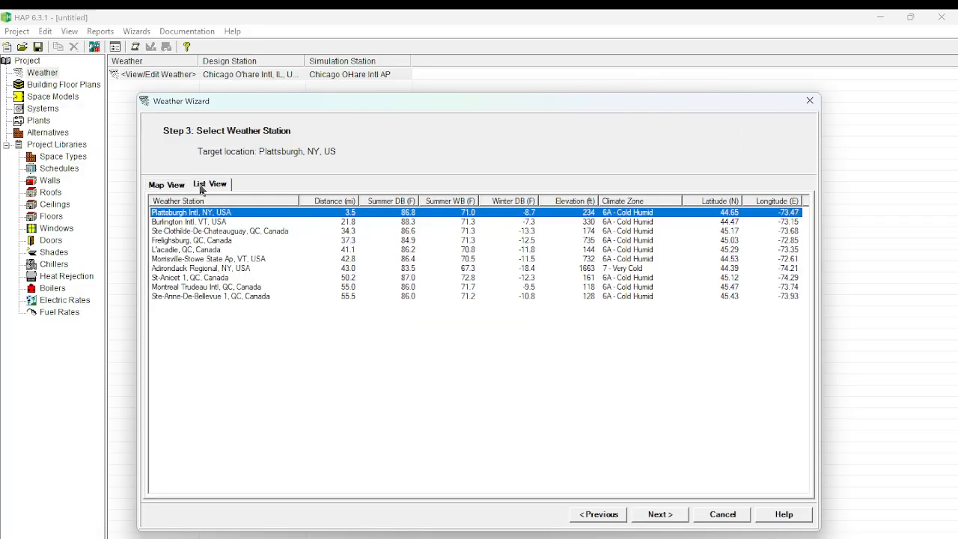
pyautogui.click(164, 188)
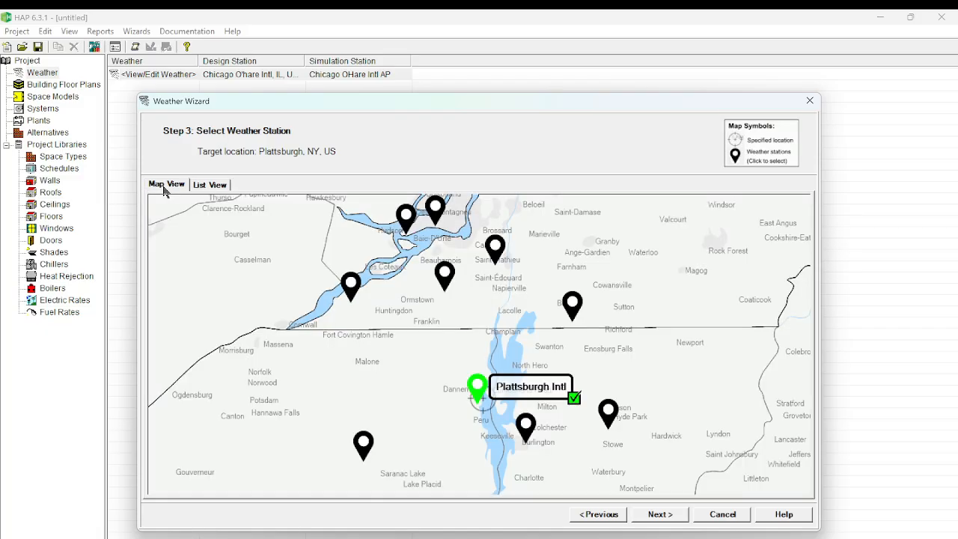
pyautogui.click(662, 516)
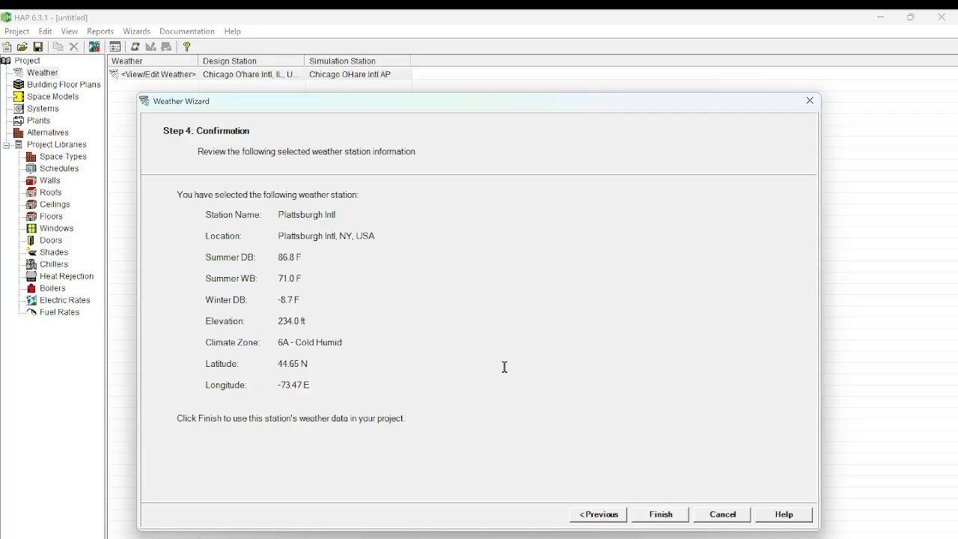
pyautogui.click(662, 514)
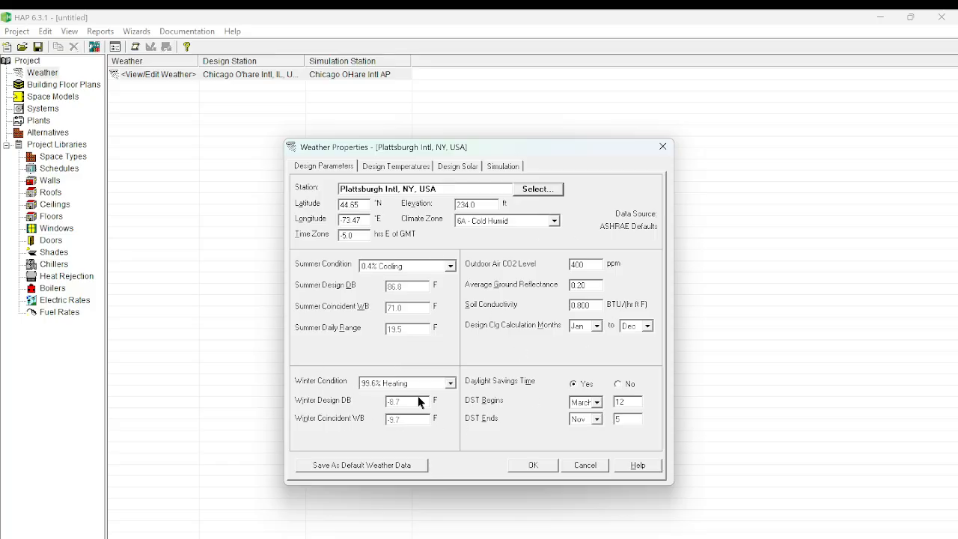
# Review the Plattsburgh station's monthly and hourly design temperatures and its design day maximum solar fluxes.
pyautogui.click(410, 170)
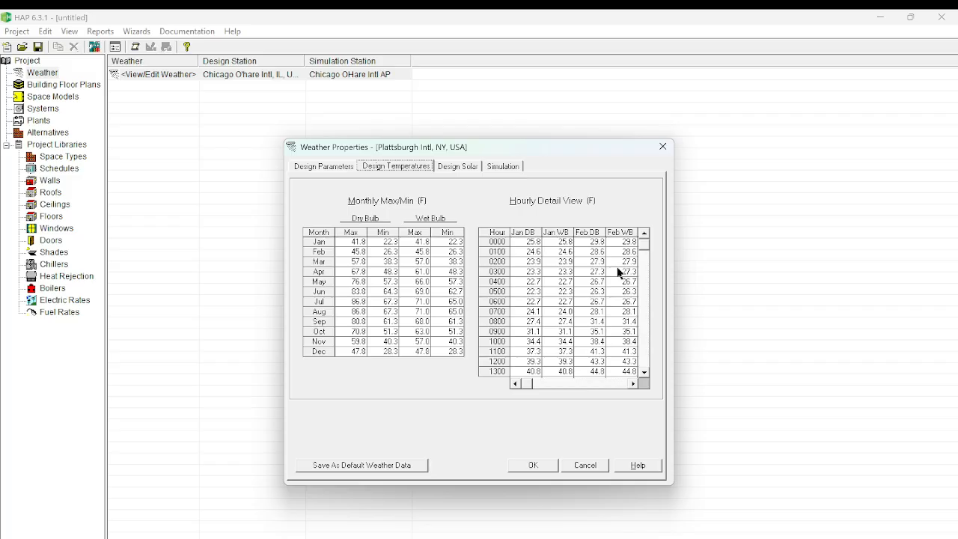
pyautogui.moveTo(530, 385)
pyautogui.mouseDown()
pyautogui.moveTo(621, 386)
pyautogui.moveTo(527, 386)
pyautogui.mouseUp()
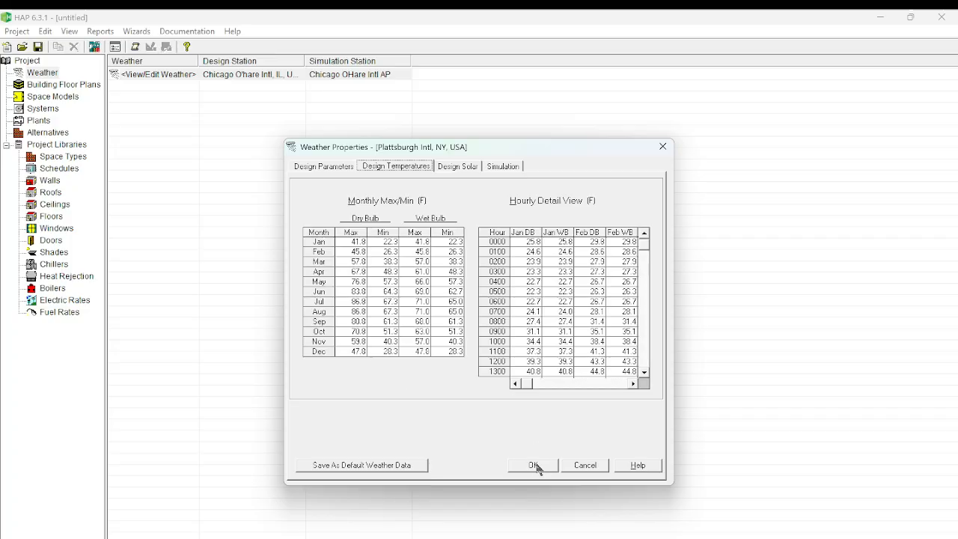
pyautogui.click(451, 170)
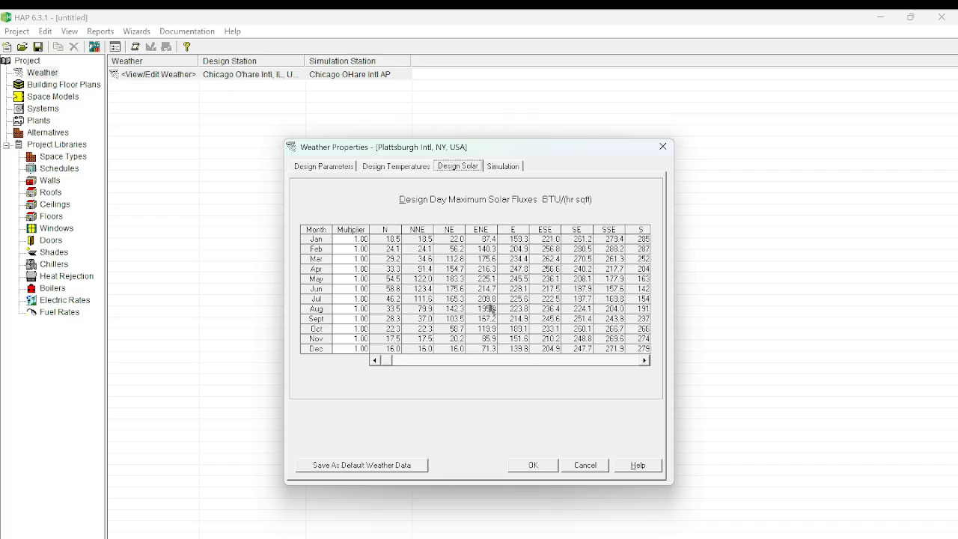
# Check the simulation weather settings and look at the weather file import option without importing a file.
pyautogui.click(505, 166)
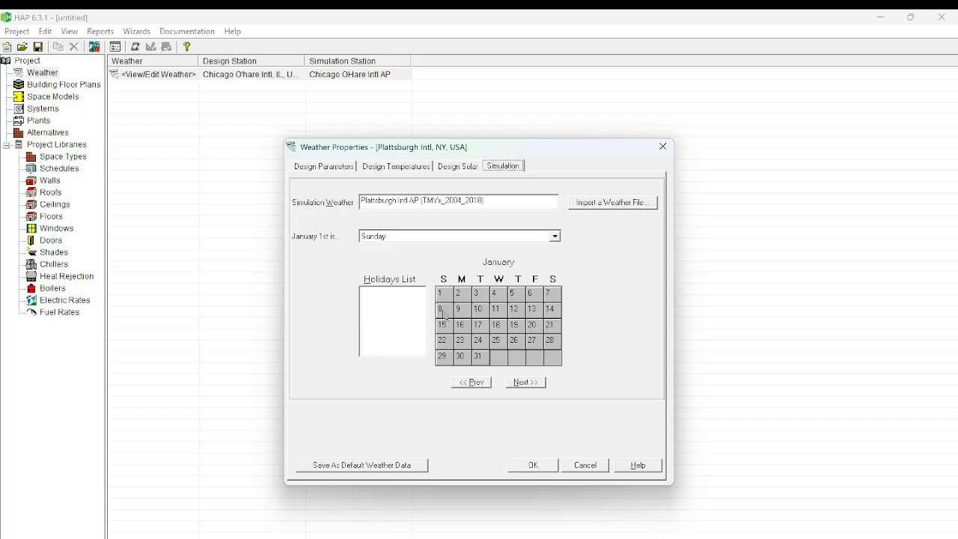
pyautogui.click(593, 204)
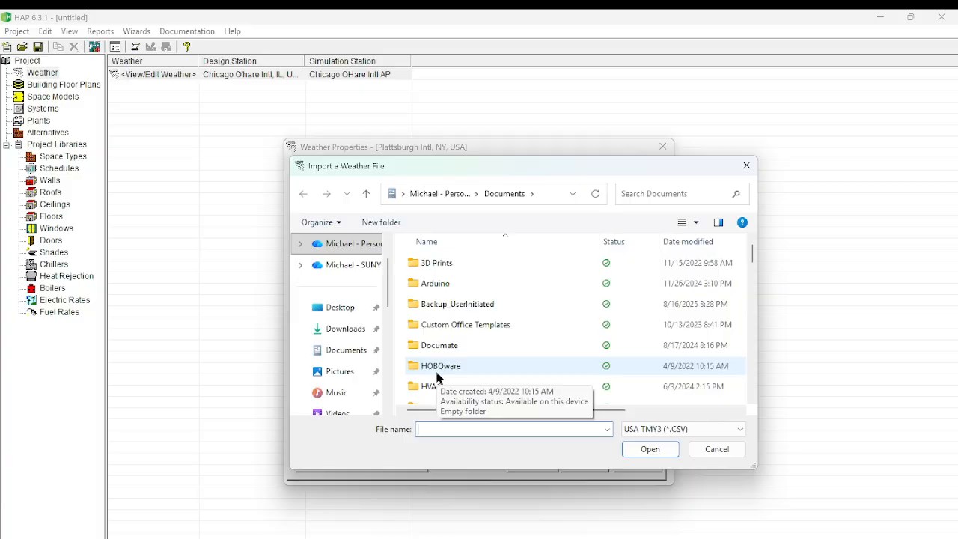
pyautogui.click(707, 453)
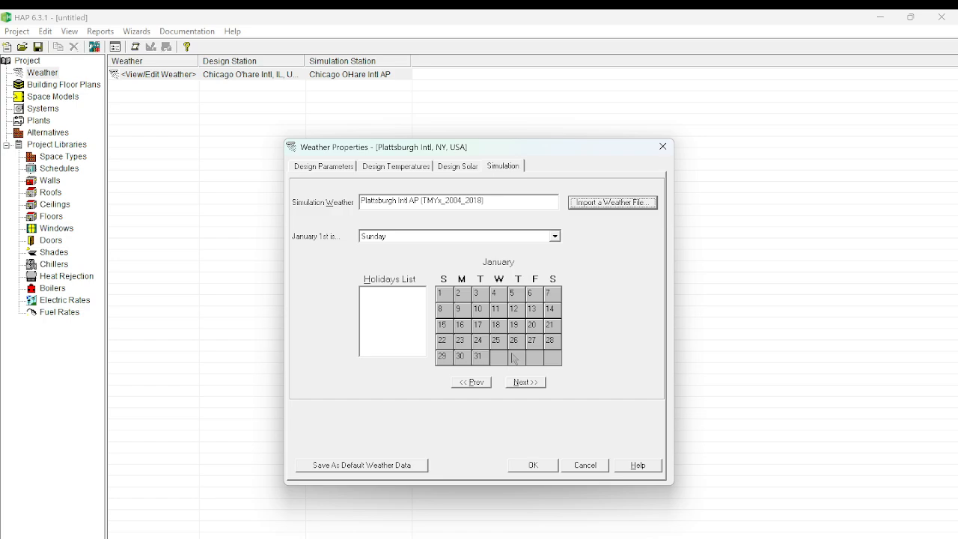
# Try selecting holiday dates in the January simulation calendar, and accept the Plattsburgh weather properties for the project.
pyautogui.click(443, 296)
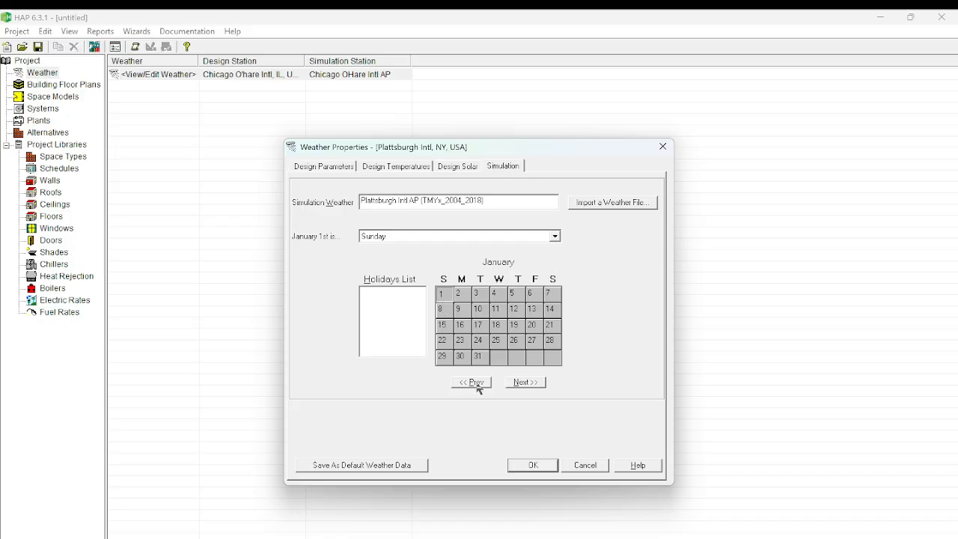
pyautogui.click(461, 341)
pyautogui.click(533, 465)
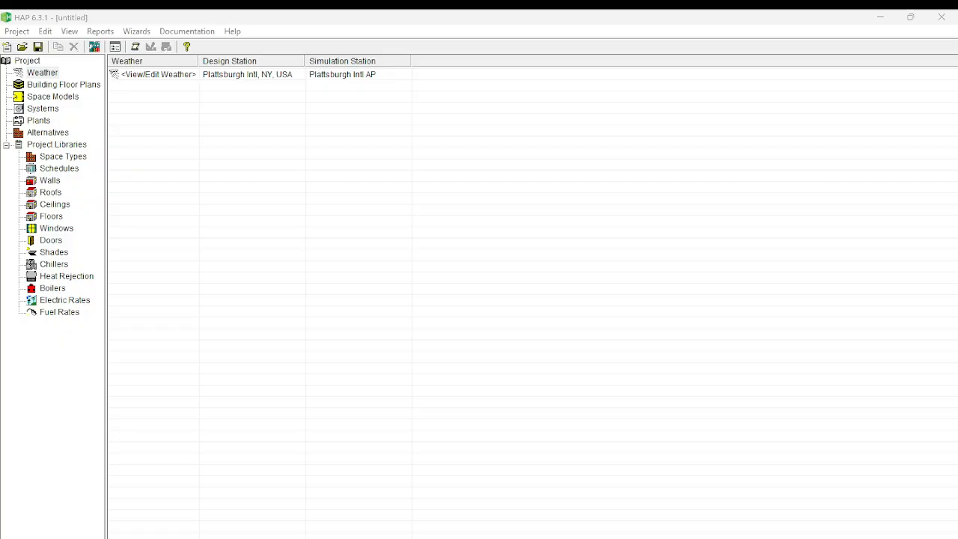
pyautogui.press('super')
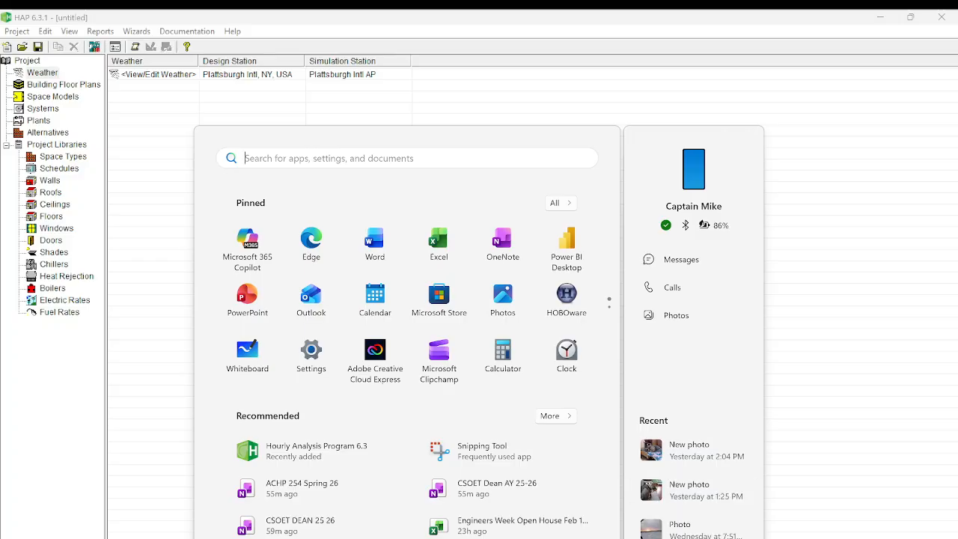
pyautogui.press('Escape')
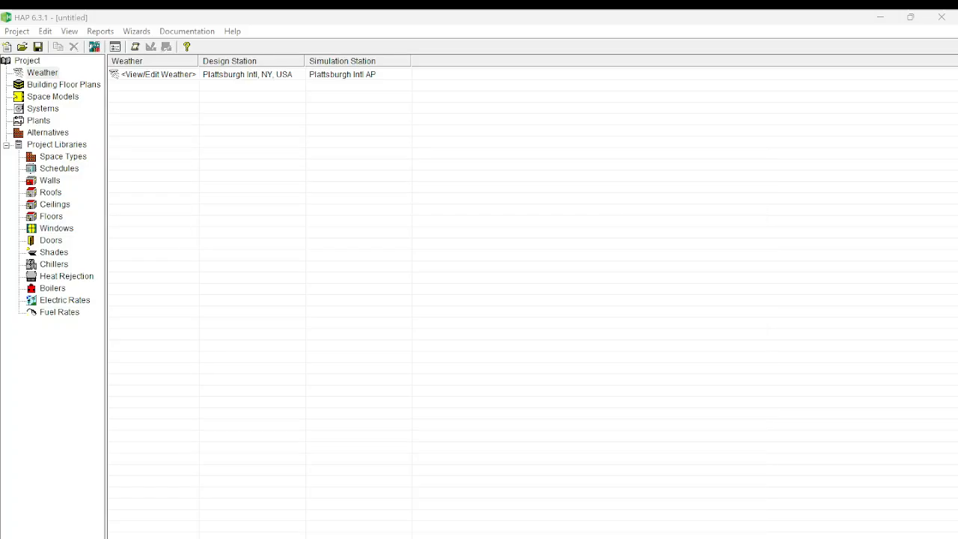